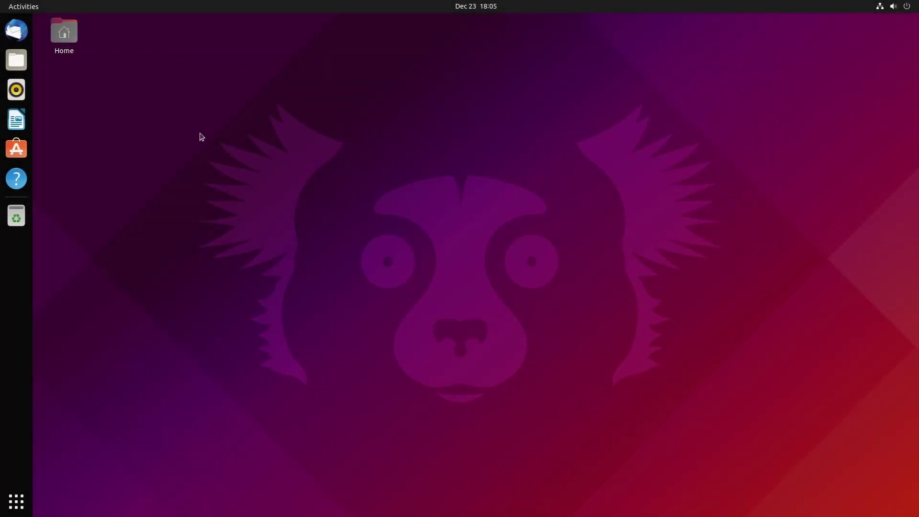
Open Ubuntu Software, search for "gnome boxes" and open the GNOME Boxes entry
{"action": "left_click", "coordinate": [18, 149]}
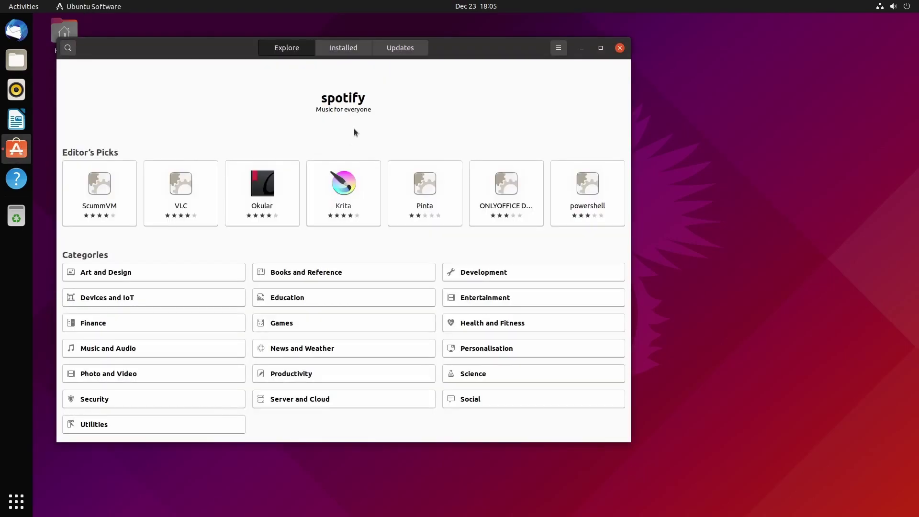
{"action": "left_click_drag", "start_coordinate": [208, 49], "coordinate": [302, 40]}
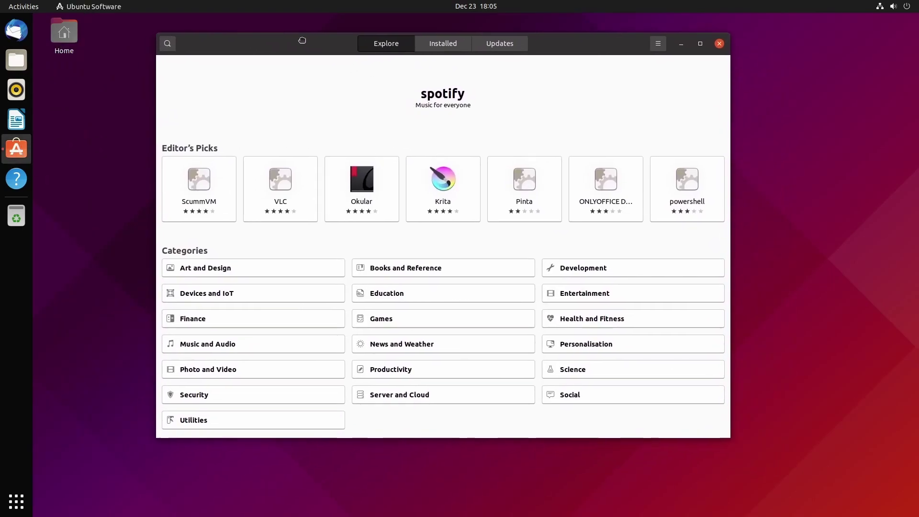
{"action": "key", "text": "ctrl+f"}
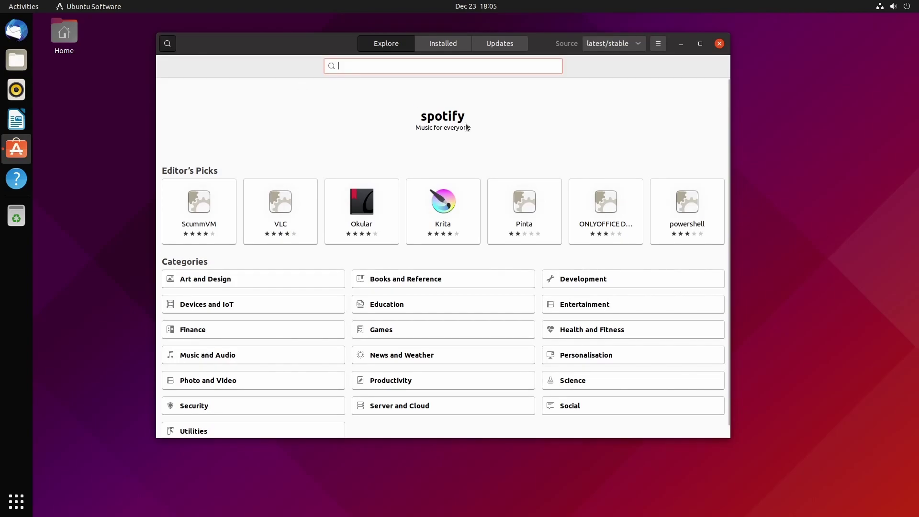
{"action": "type", "text": "boxes"}
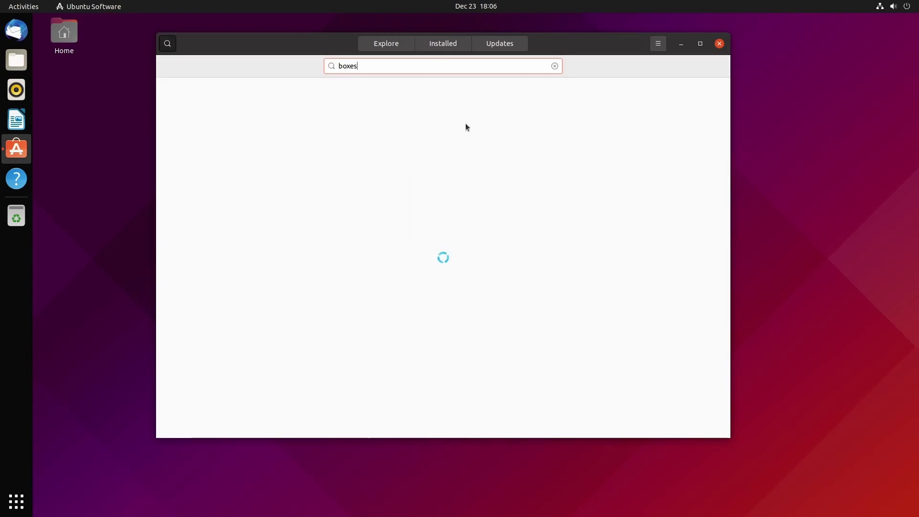
{"action": "key", "text": "Home"}
{"action": "type", "text": "gnome"}
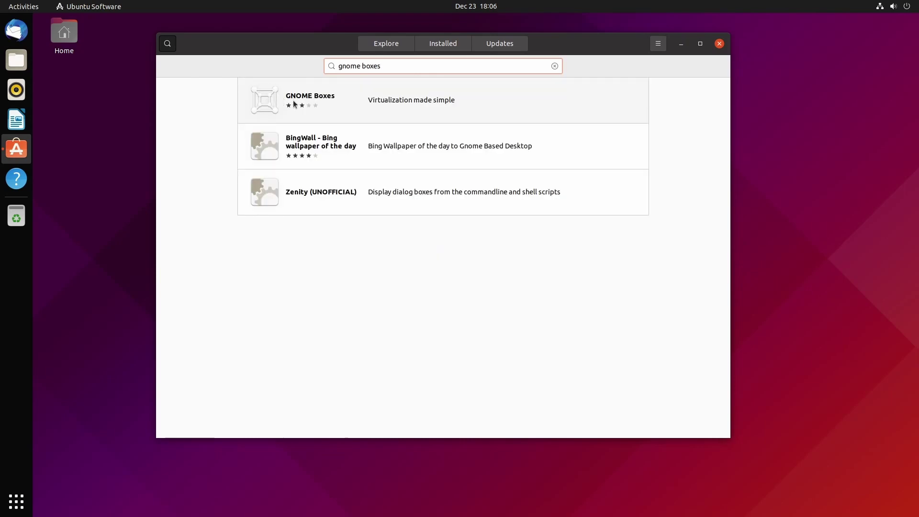
{"action": "key", "text": "End"}
{"action": "left_click", "coordinate": [424, 105]}
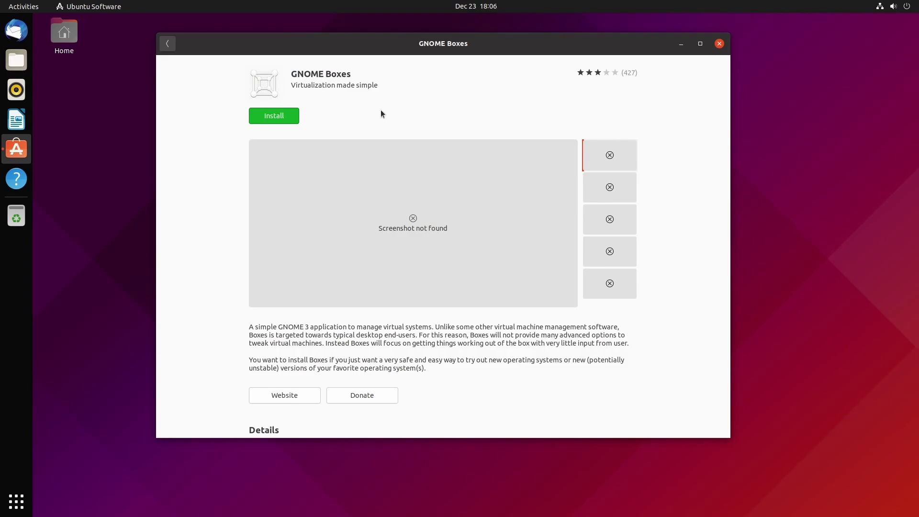
Review the GNOME Boxes details, install it by authenticating with the account password, and close the software store
{"action": "scroll", "coordinate": [379, 113], "scroll_direction": "down", "scroll_amount": 5}
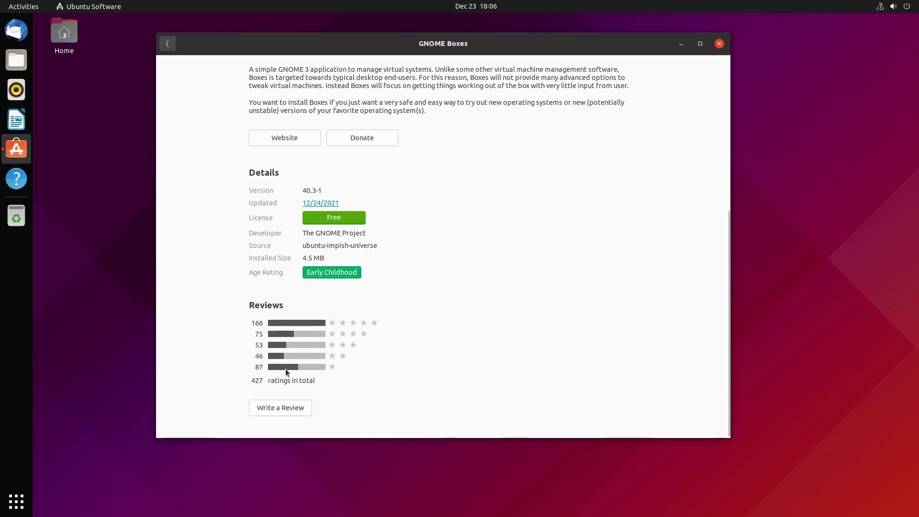
{"action": "scroll", "coordinate": [403, 366], "scroll_direction": "up", "scroll_amount": 5}
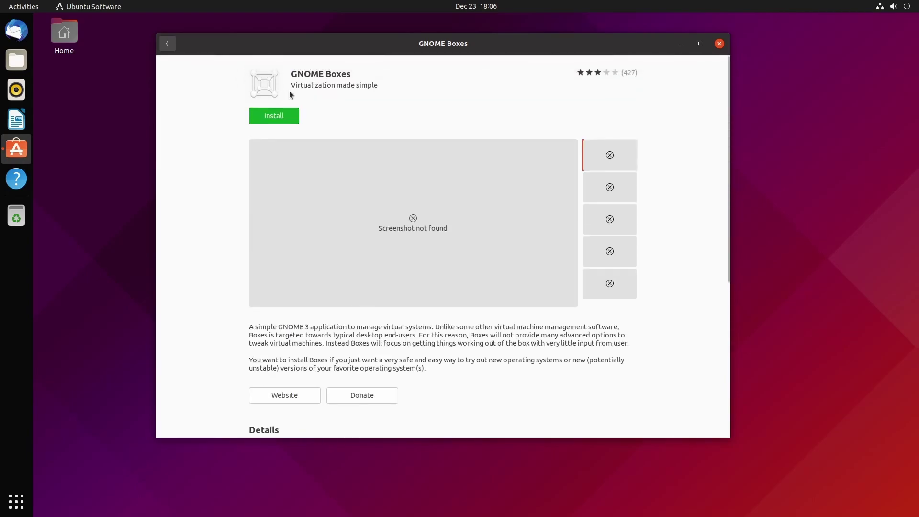
{"action": "left_click", "coordinate": [273, 115]}
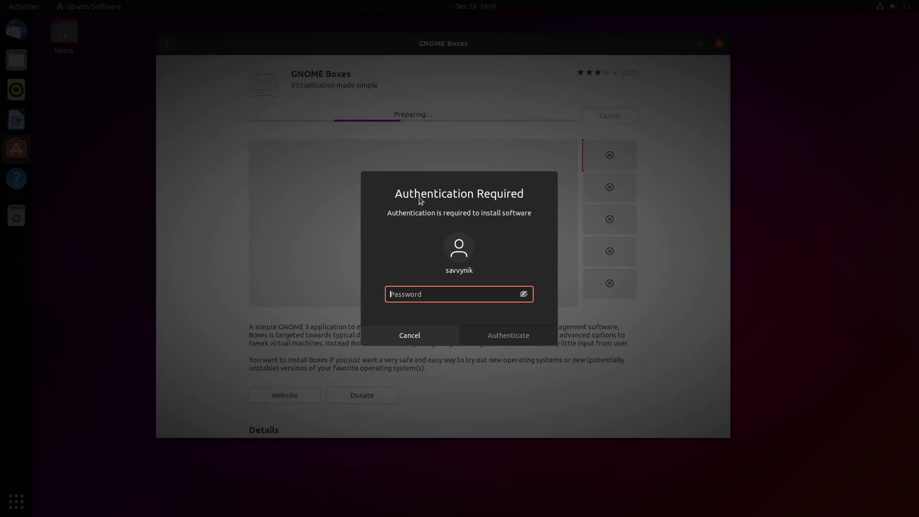
{"action": "type", "text": "******"}
{"action": "key", "text": "Return"}
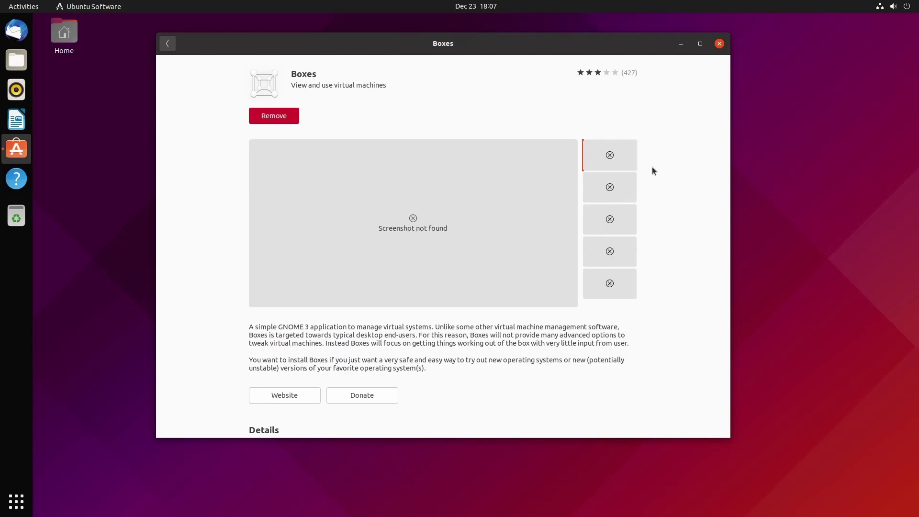
{"action": "left_click", "coordinate": [719, 43]}
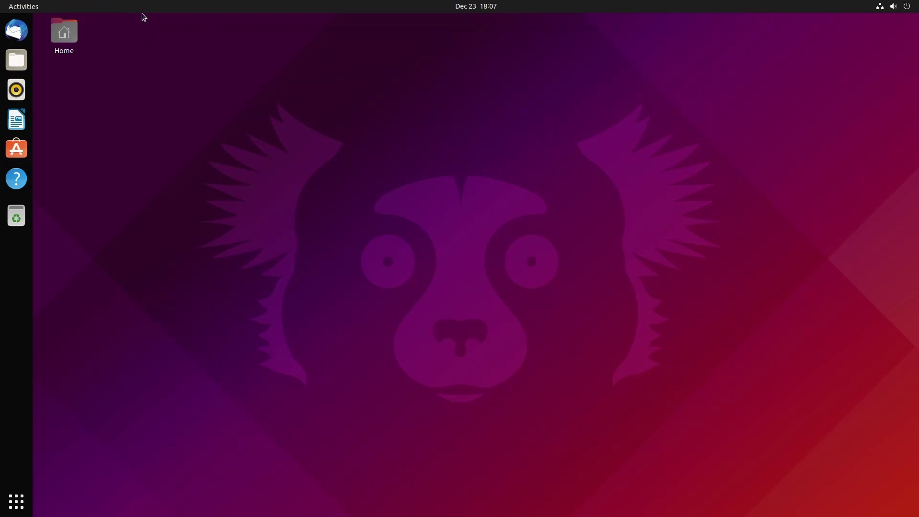
Search the system for "boxes", launch Boxes, and restore its window to a smaller size near the middle of the desktop
{"action": "left_click", "coordinate": [35, 4]}
{"action": "type", "text": "boxes"}
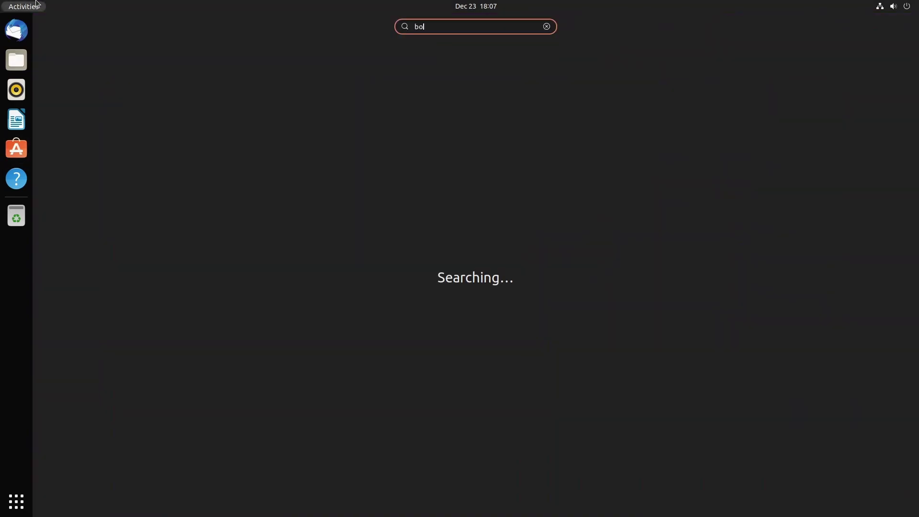
{"action": "left_click", "coordinate": [458, 101]}
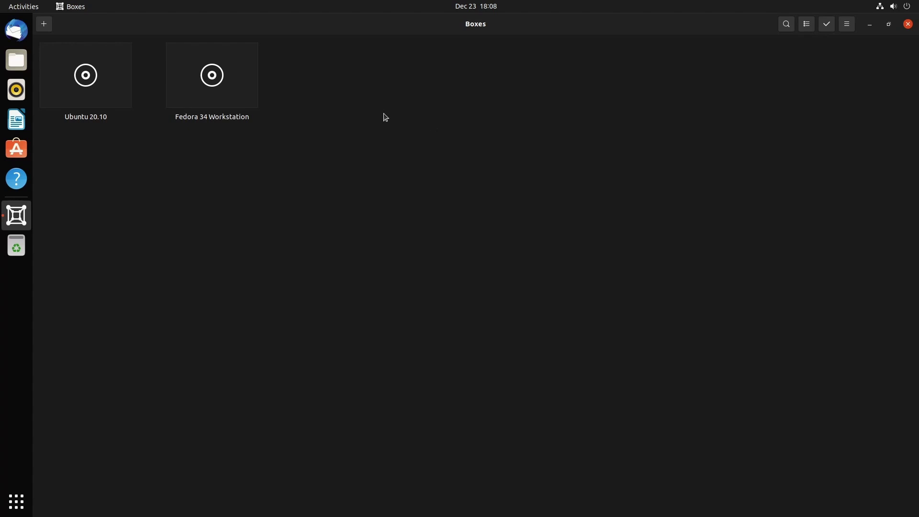
{"action": "left_click", "coordinate": [76, 8]}
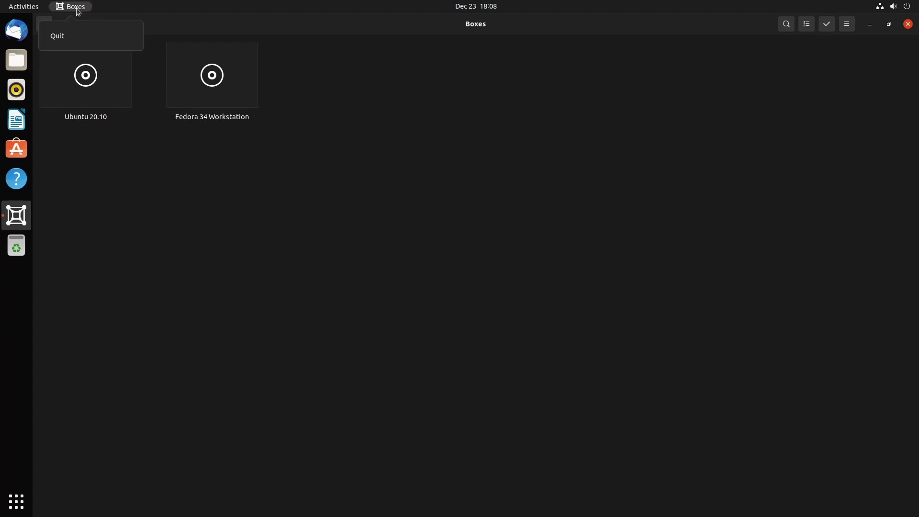
{"action": "left_click", "coordinate": [494, 134]}
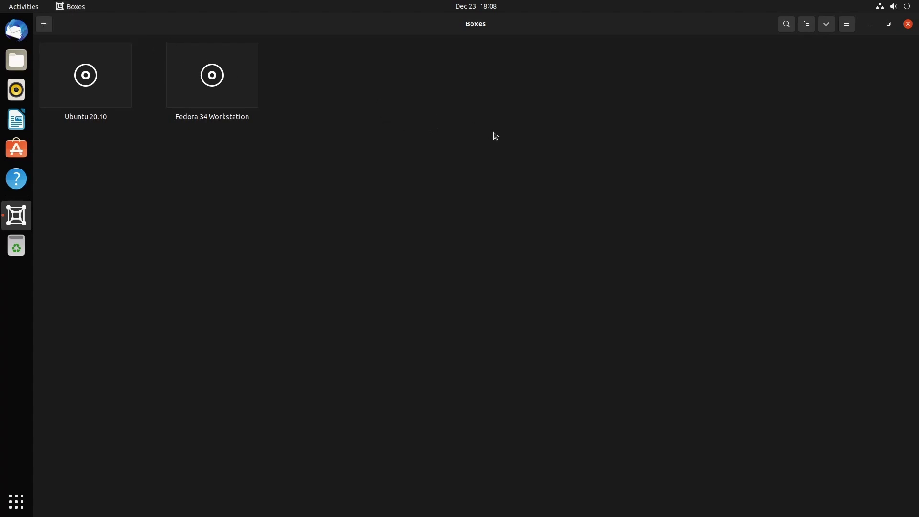
{"action": "double_click", "coordinate": [704, 28]}
{"action": "left_click_drag", "start_coordinate": [293, 25], "coordinate": [536, 105]}
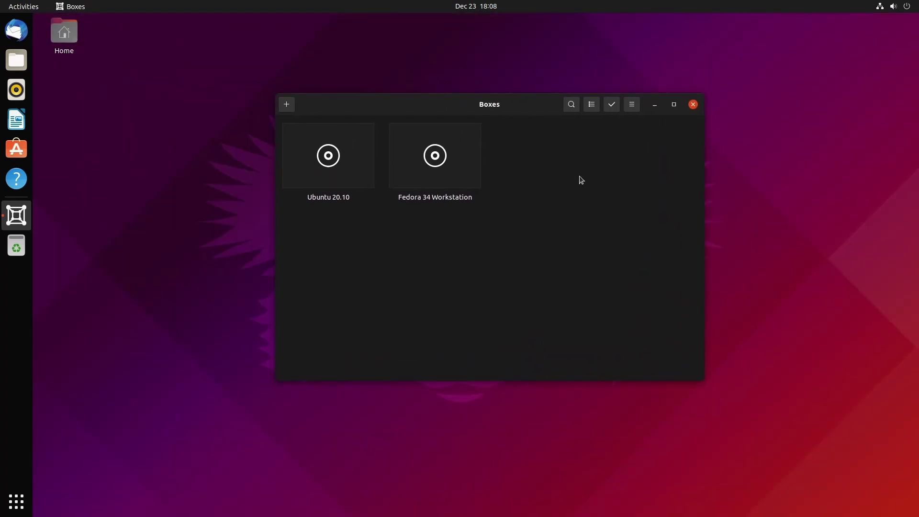
Start creating a virtual machine, browse the operating system downloads, and return to the source selection
{"action": "left_click", "coordinate": [287, 106]}
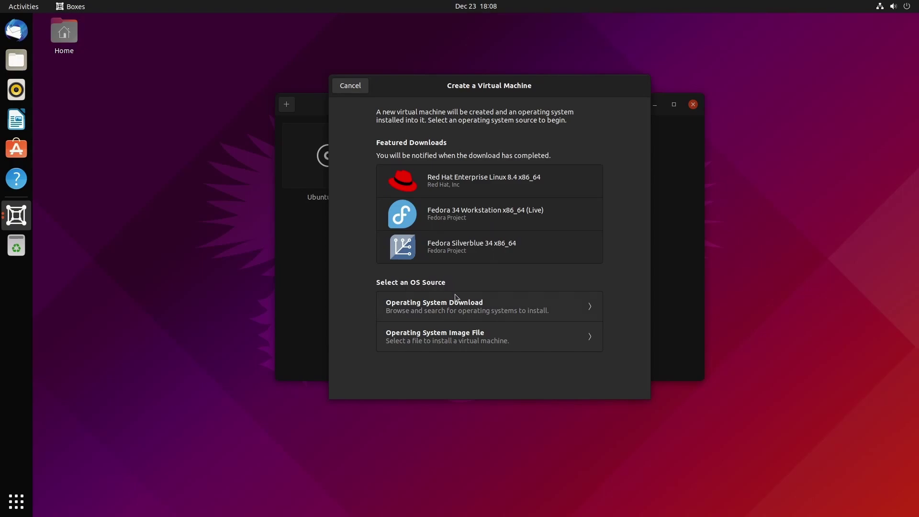
{"action": "left_click", "coordinate": [576, 308]}
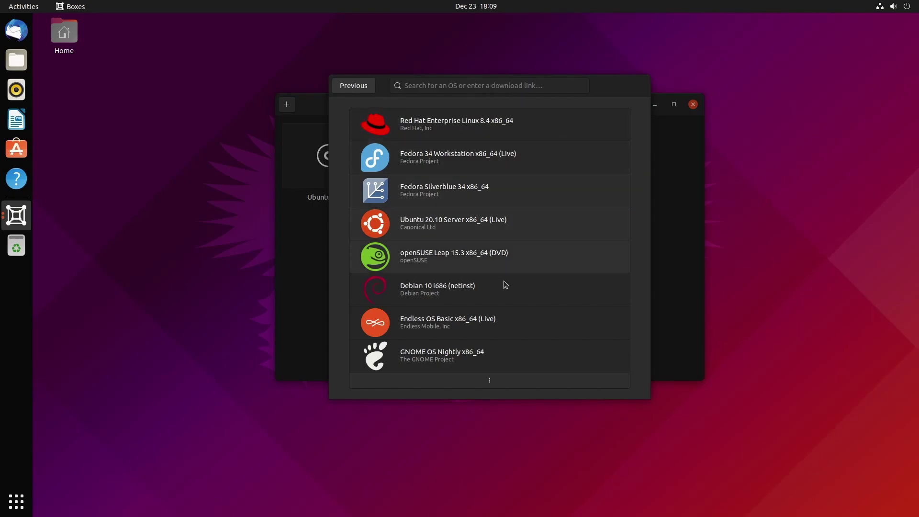
{"action": "scroll", "coordinate": [508, 287], "scroll_direction": "down", "scroll_amount": 10}
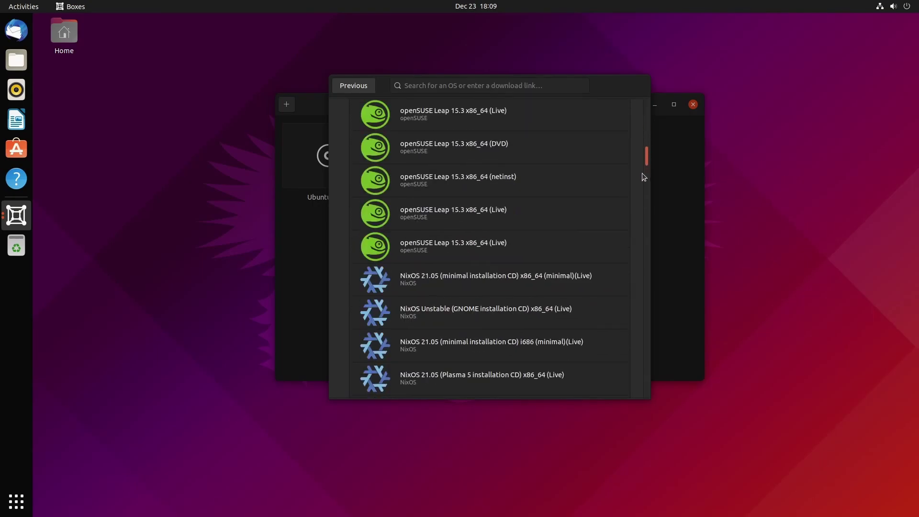
{"action": "left_click_drag", "start_coordinate": [642, 173], "coordinate": [631, 114]}
{"action": "left_click", "coordinate": [355, 85]}
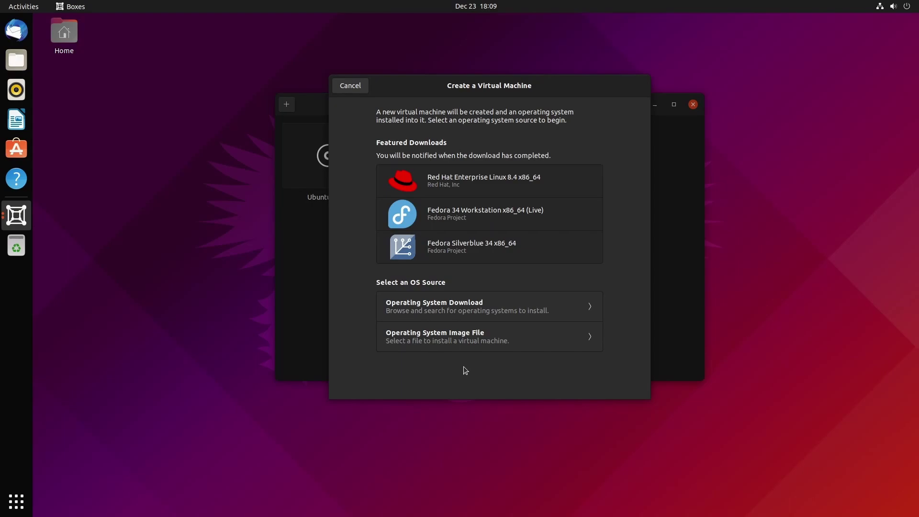
Choose the image file ubuntu-20.10-live-server-amd64.iso from the Downloads folder as the operating system source
{"action": "left_click", "coordinate": [481, 346]}
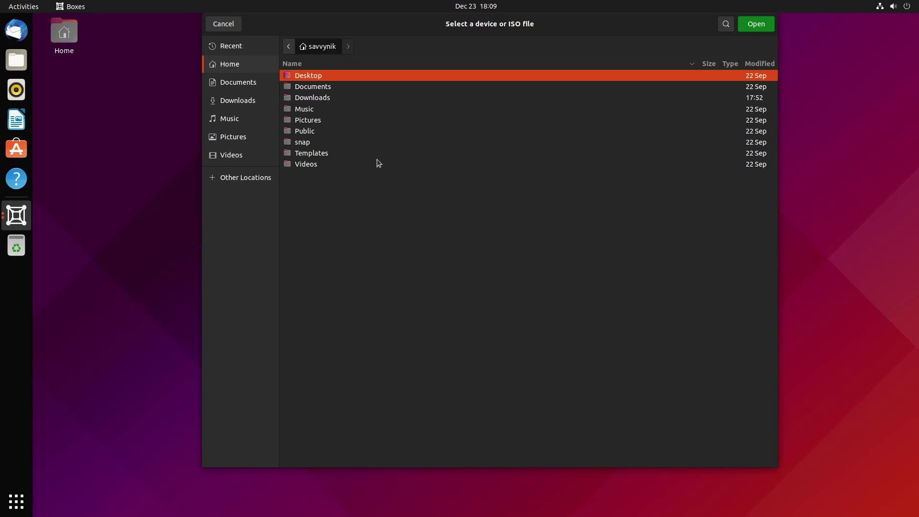
{"action": "left_click", "coordinate": [339, 104]}
{"action": "double_click", "coordinate": [339, 102]}
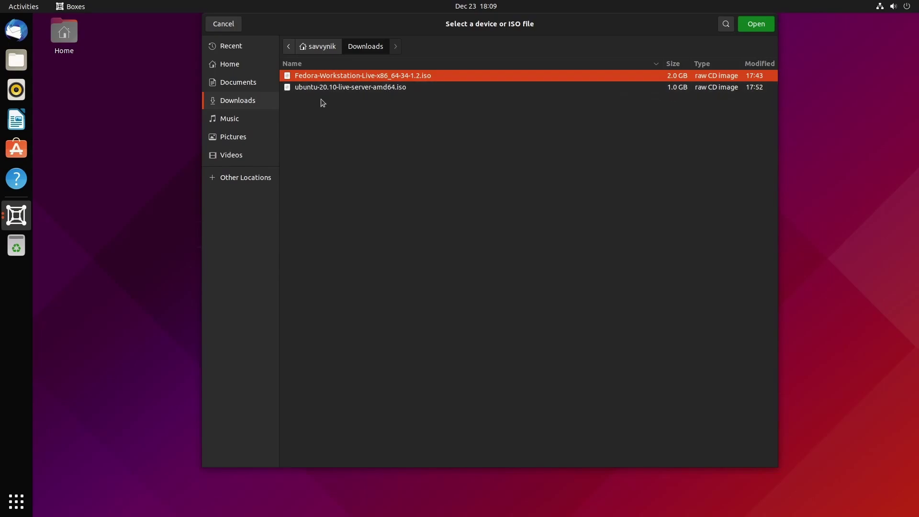
{"action": "left_click", "coordinate": [337, 89]}
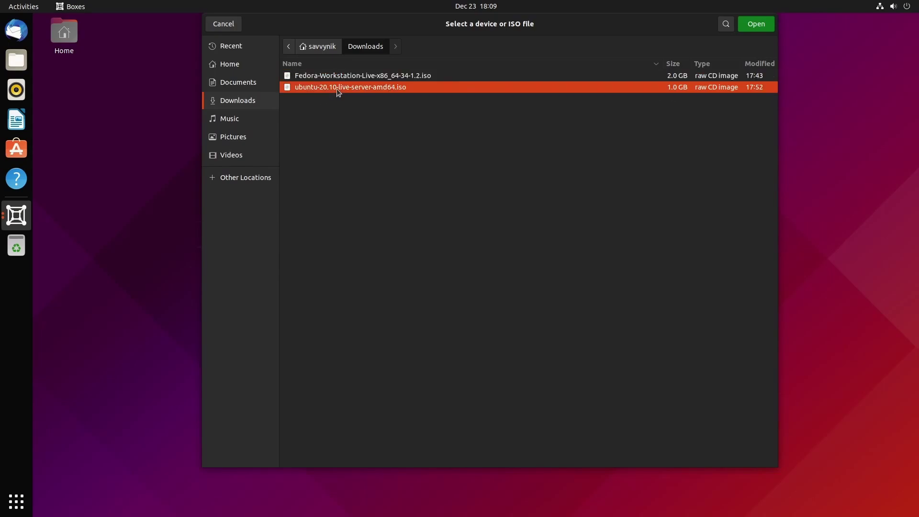
{"action": "double_click", "coordinate": [371, 88]}
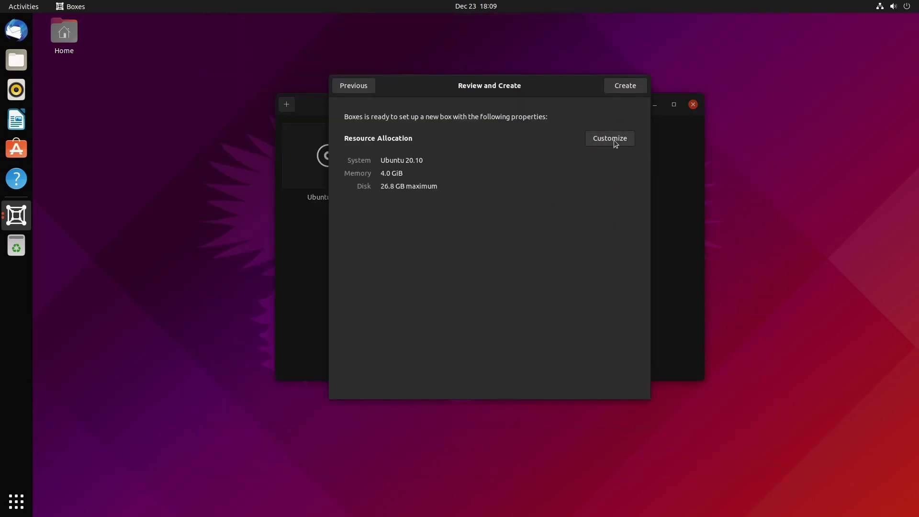
Customize the new machine's maximum disk size and memory allocation, and create the virtual machine
{"action": "left_click", "coordinate": [614, 143]}
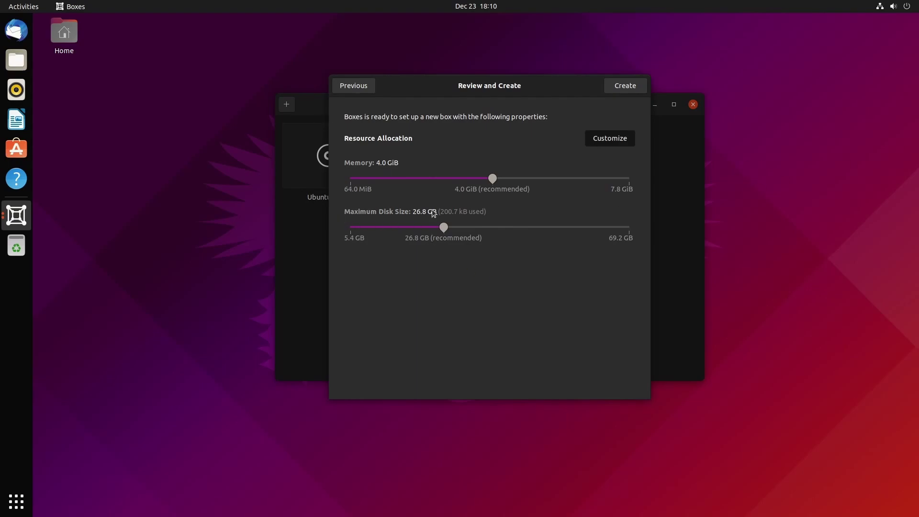
{"action": "left_click", "coordinate": [510, 227]}
{"action": "left_click", "coordinate": [581, 179]}
{"action": "left_click", "coordinate": [622, 87]}
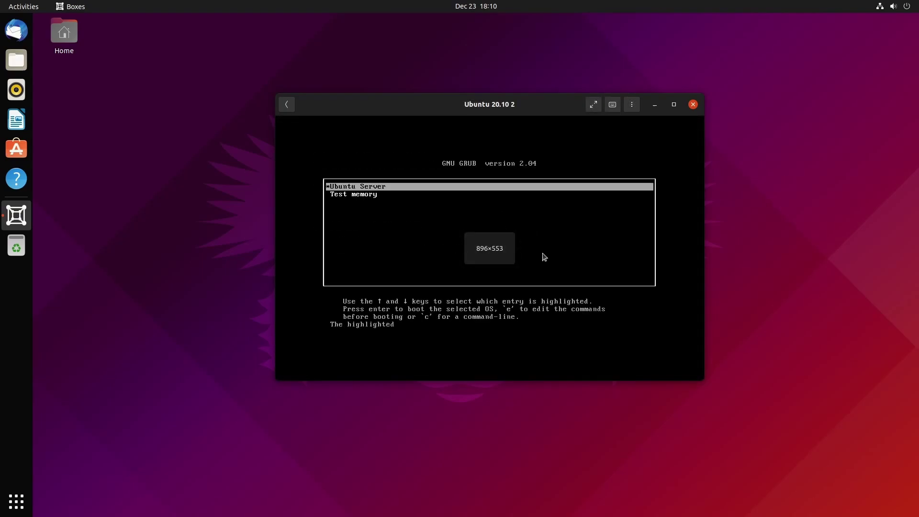
Keep Ubuntu Server highlighted in the GRUB boot menu and return to the list of machines
{"action": "key", "text": "Down"}
{"action": "key", "text": "Up"}
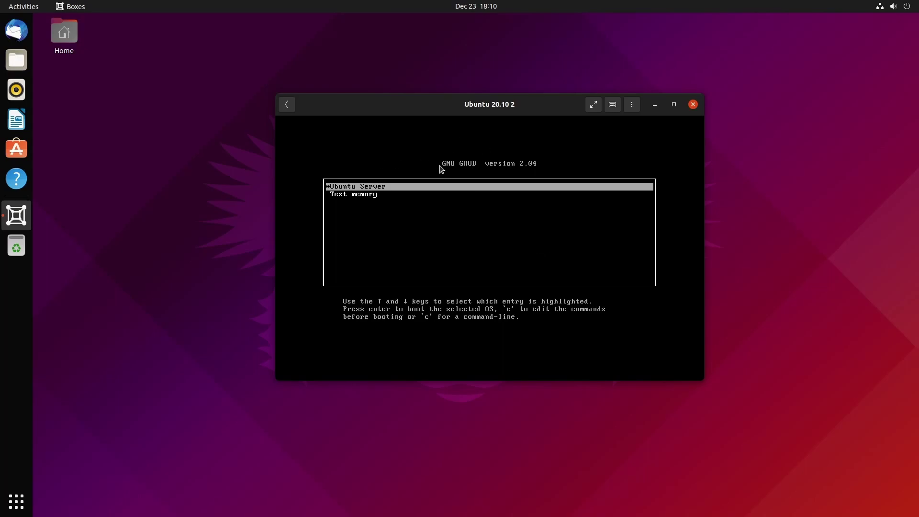
{"action": "left_click", "coordinate": [288, 106]}
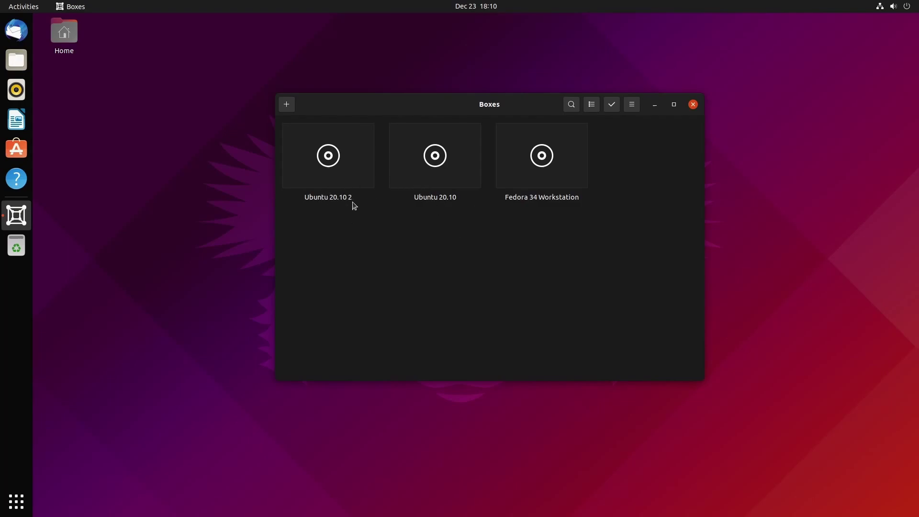
Maximize the Boxes window and try to force a shutdown of the Ubuntu 20.10 2 machine
{"action": "right_click", "coordinate": [347, 177]}
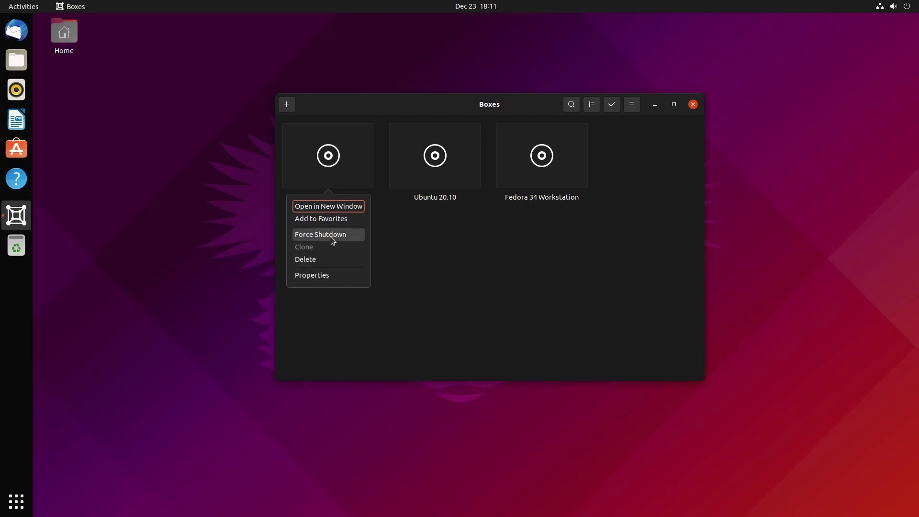
{"action": "left_click", "coordinate": [412, 251]}
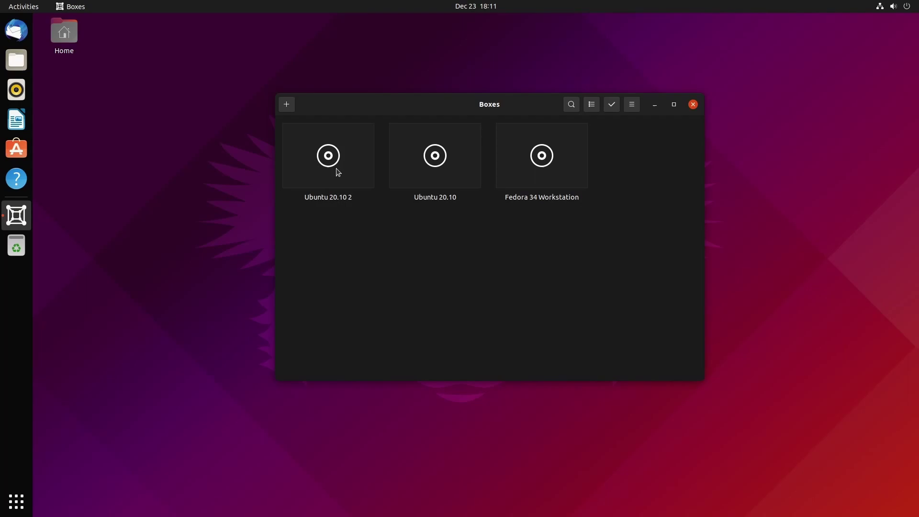
{"action": "key", "text": "super+Up"}
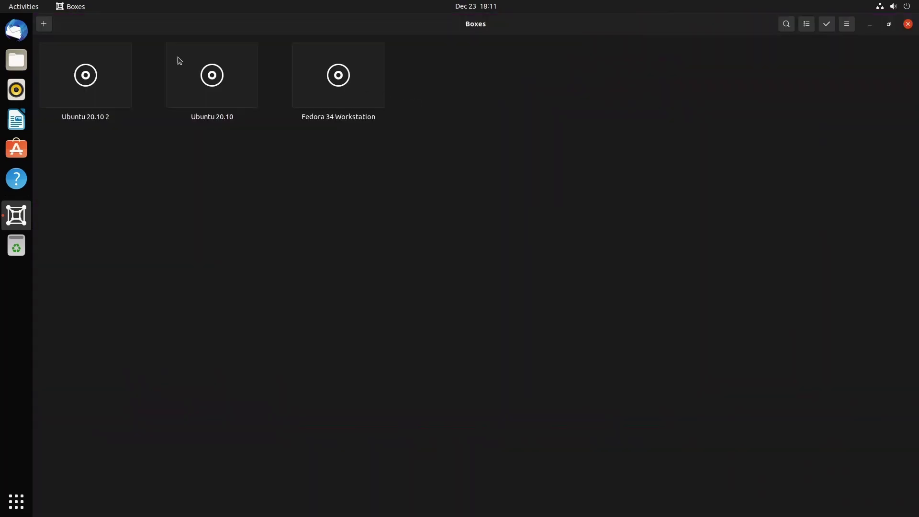
{"action": "right_click", "coordinate": [108, 95]}
{"action": "left_click", "coordinate": [86, 154]}
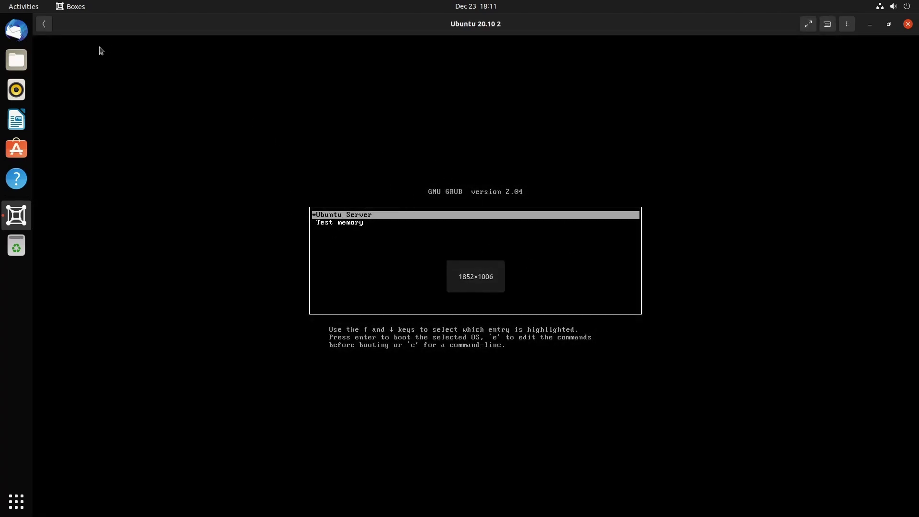
Return to the machine list and force the Ubuntu 20.10 2 machine to shut down
{"action": "left_click", "coordinate": [48, 26]}
{"action": "right_click", "coordinate": [107, 89]}
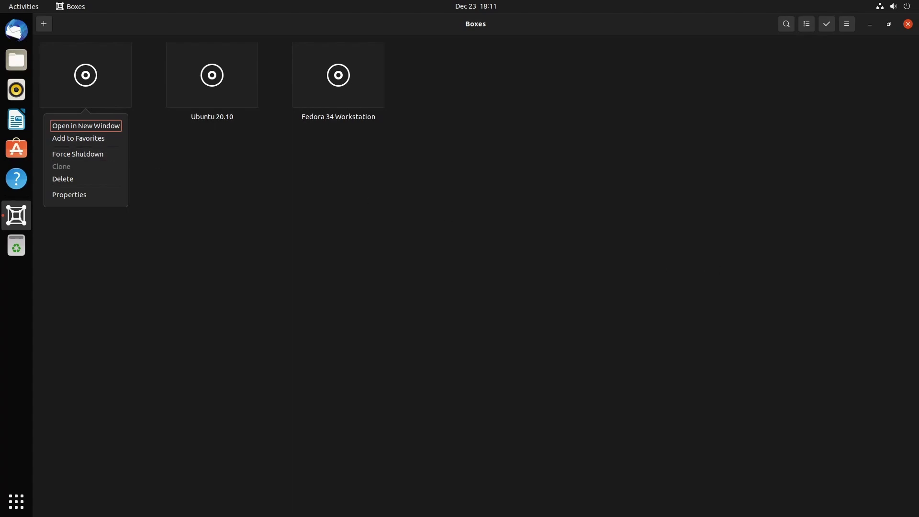
{"action": "right_click", "coordinate": [109, 64]}
{"action": "right_click", "coordinate": [109, 66]}
{"action": "left_click", "coordinate": [93, 155]}
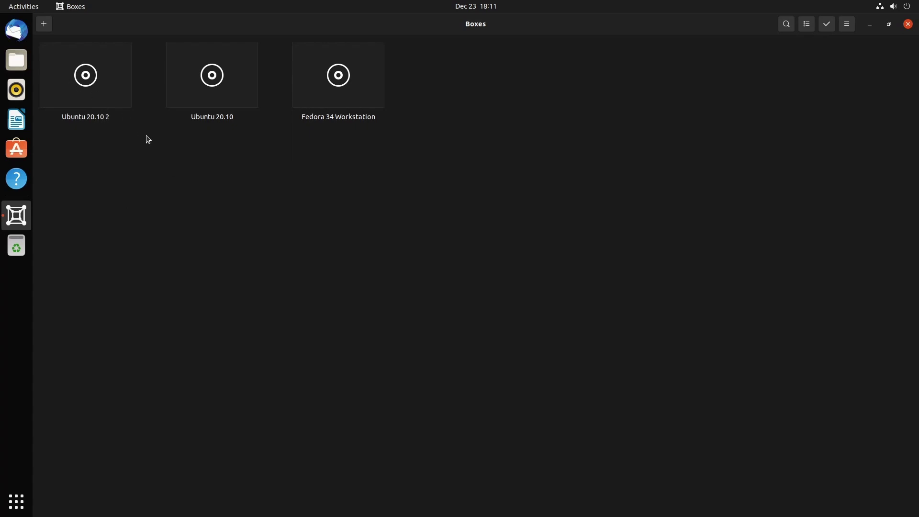
Open the properties of the Ubuntu 20.10 2 machine and set its memory to 3.7 GiB
{"action": "right_click", "coordinate": [107, 102]}
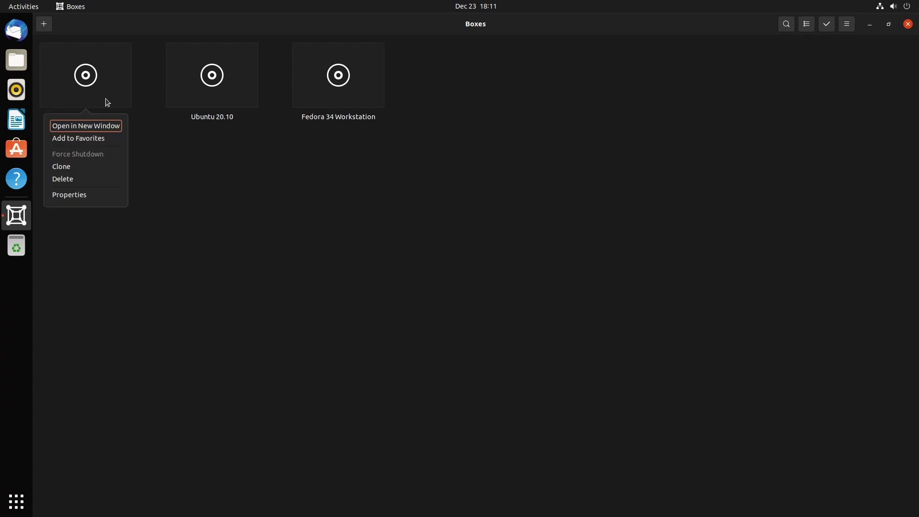
{"action": "left_click", "coordinate": [88, 195]}
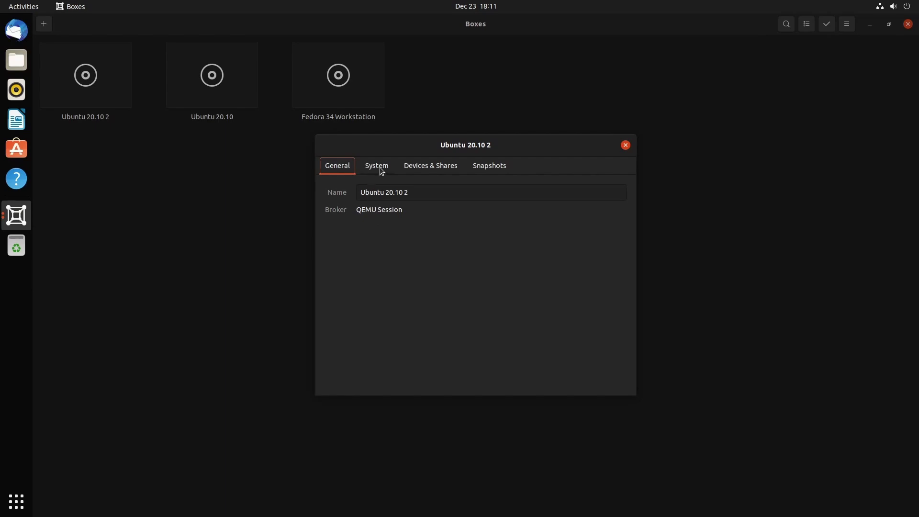
{"action": "left_click", "coordinate": [445, 197]}
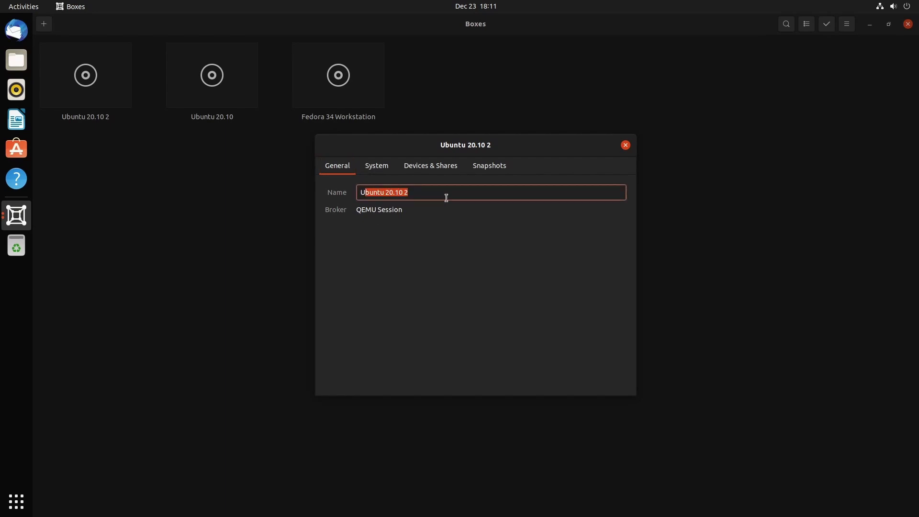
{"action": "left_click", "coordinate": [403, 194]}
{"action": "left_click", "coordinate": [377, 166]}
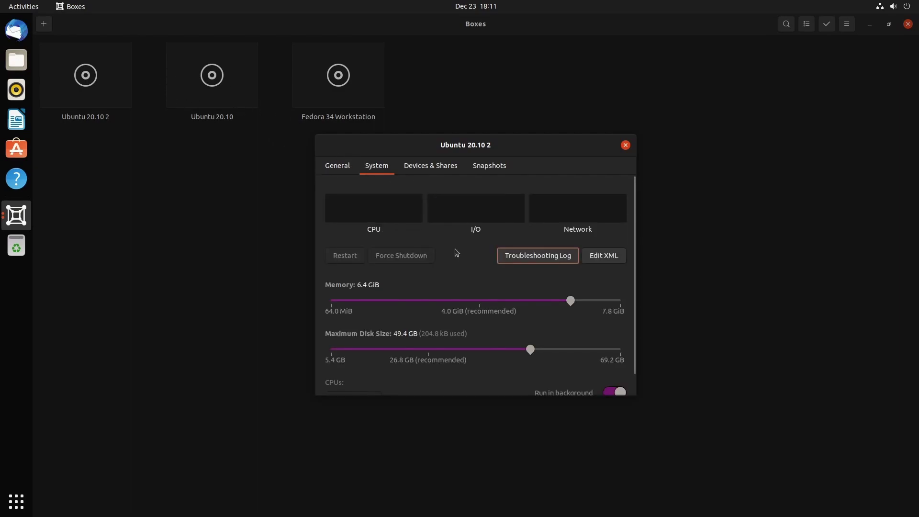
{"action": "scroll", "coordinate": [457, 229], "scroll_direction": "down", "scroll_amount": 1}
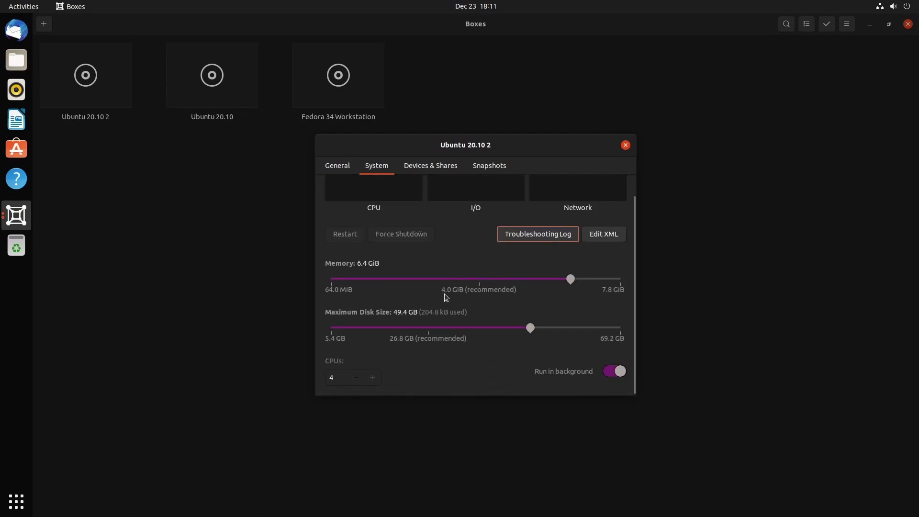
{"action": "scroll", "coordinate": [452, 302], "scroll_direction": "up", "scroll_amount": 5}
{"action": "left_click_drag", "start_coordinate": [593, 301], "coordinate": [468, 298]}
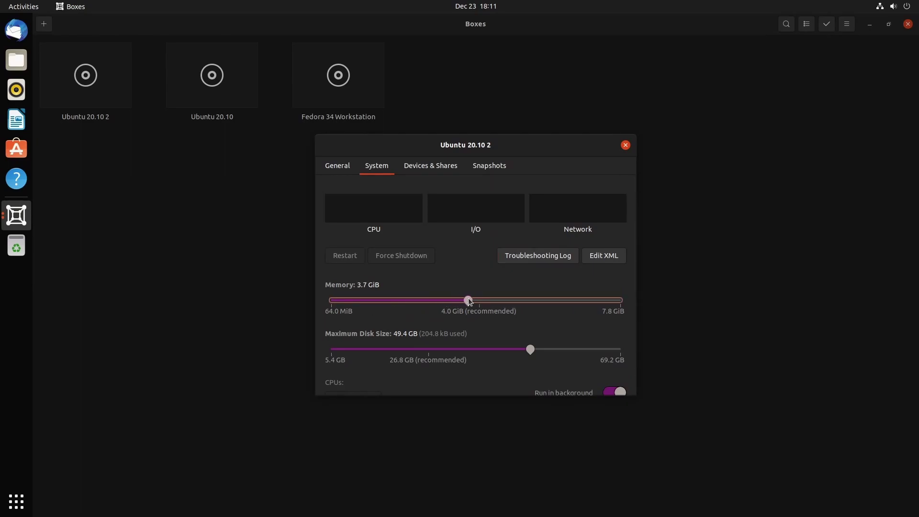
Set the Ubuntu 20.10 2 machine's maximum disk size to 50.2 GB and lower its number of CPUs
{"action": "scroll", "coordinate": [478, 327], "scroll_direction": "down", "scroll_amount": 2}
{"action": "mouse_move", "coordinate": [519, 328]}
{"action": "left_mouse_down"}
{"action": "mouse_move", "coordinate": [550, 327]}
{"action": "mouse_move", "coordinate": [534, 327]}
{"action": "left_mouse_up"}
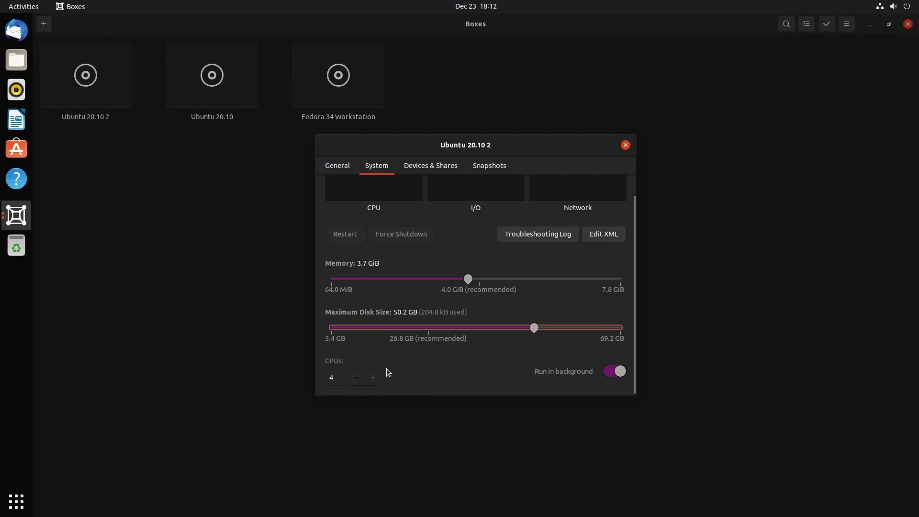
{"action": "left_click", "coordinate": [355, 379]}
{"action": "left_click", "coordinate": [353, 380]}
{"action": "left_click", "coordinate": [353, 380]}
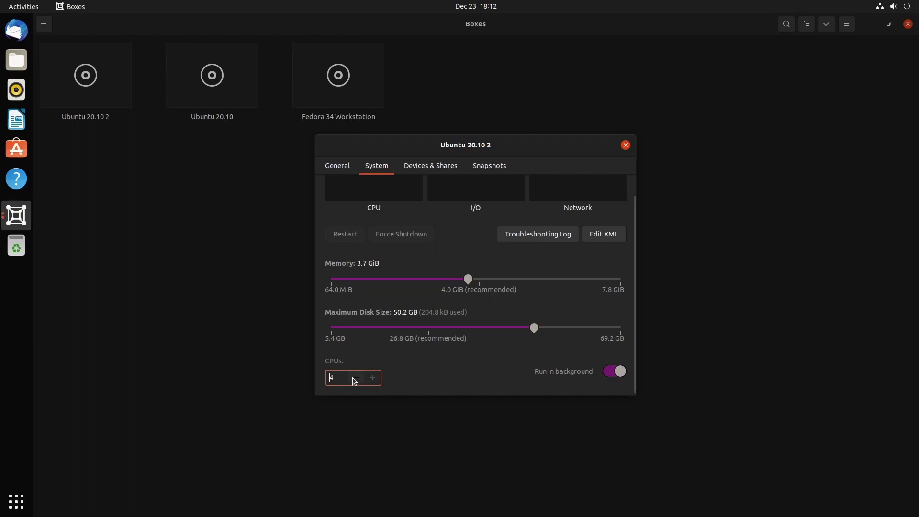
{"action": "left_click", "coordinate": [382, 377]}
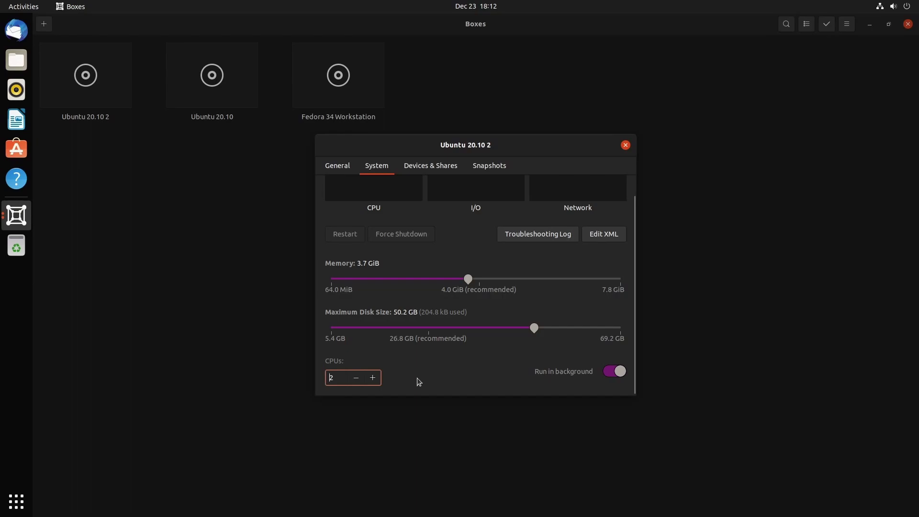
{"action": "left_click", "coordinate": [356, 378]}
Check the machine's devices and shares, and create three snapshots of Ubuntu 20.10 2
{"action": "left_click_drag", "start_coordinate": [633, 272], "coordinate": [633, 265]}
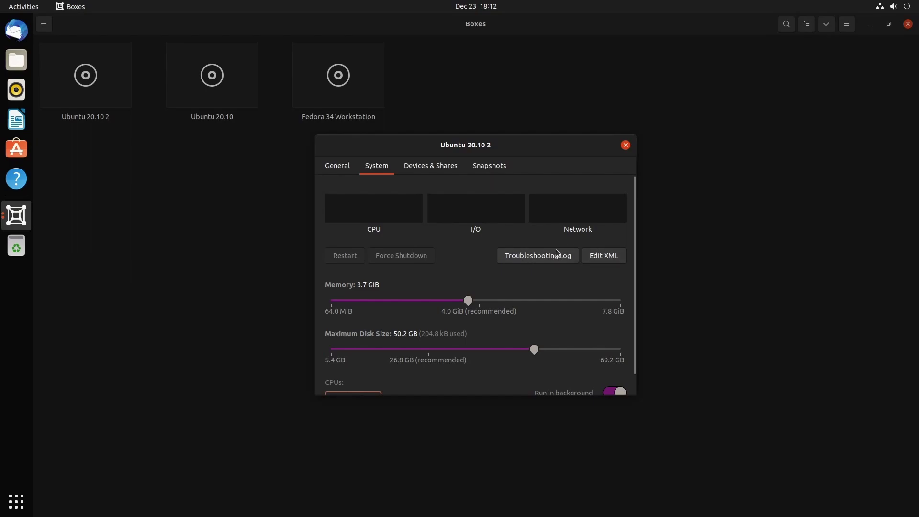
{"action": "left_click", "coordinate": [434, 170]}
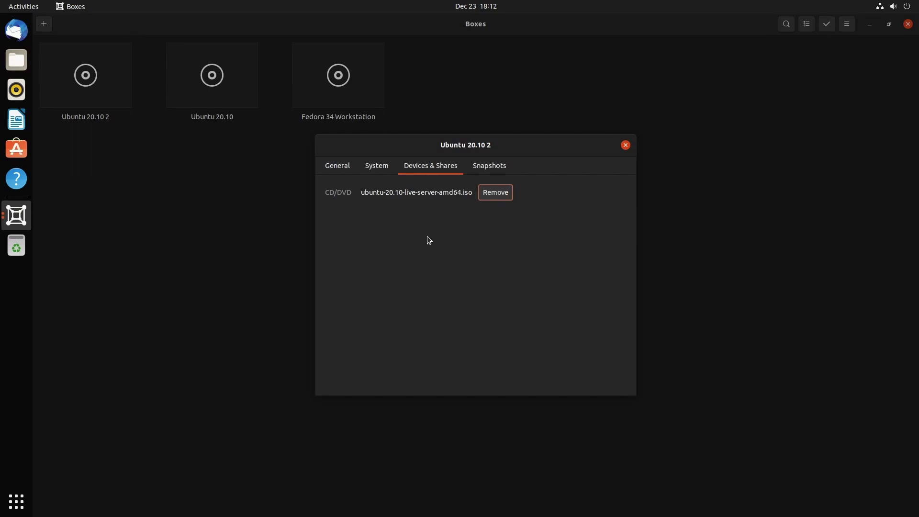
{"action": "left_click", "coordinate": [482, 169]}
{"action": "left_click", "coordinate": [347, 345]}
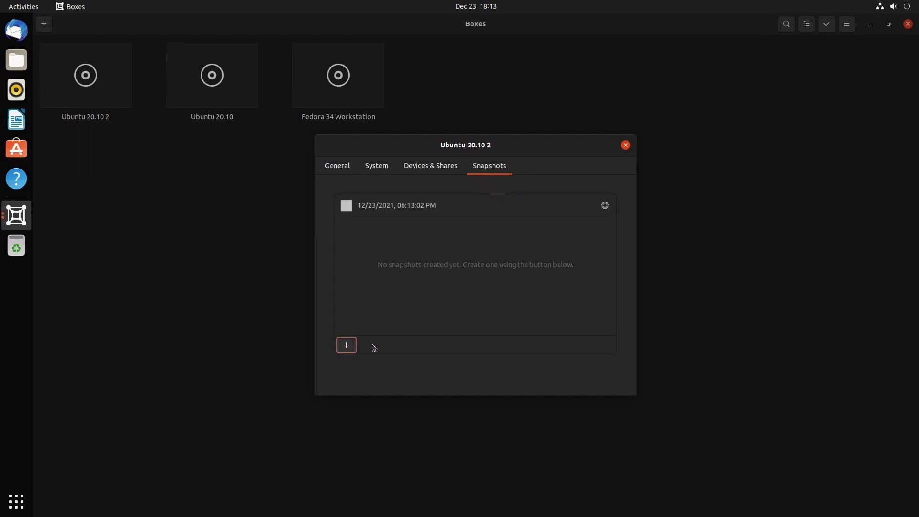
{"action": "left_click", "coordinate": [345, 350]}
{"action": "left_click", "coordinate": [346, 350]}
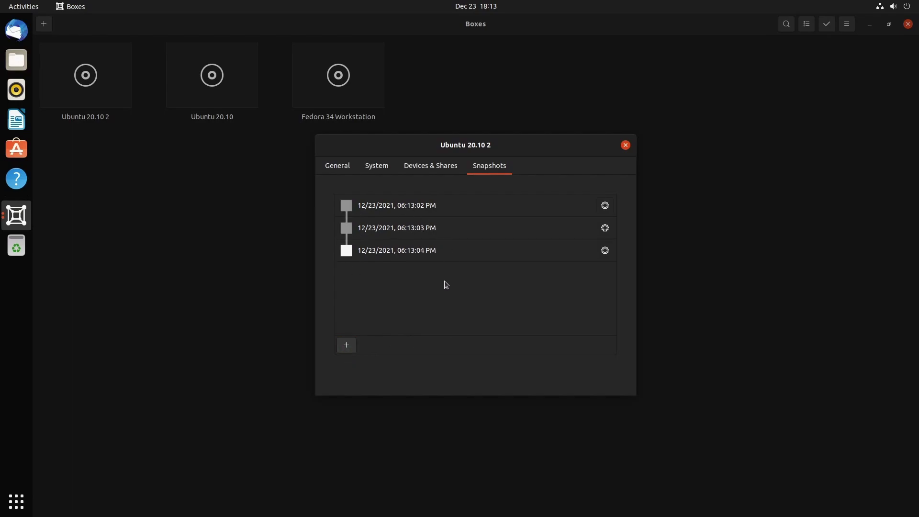
Delete all three snapshots of the Ubuntu 20.10 2 machine, dismiss the deletion notices and close its properties
{"action": "left_click", "coordinate": [605, 250]}
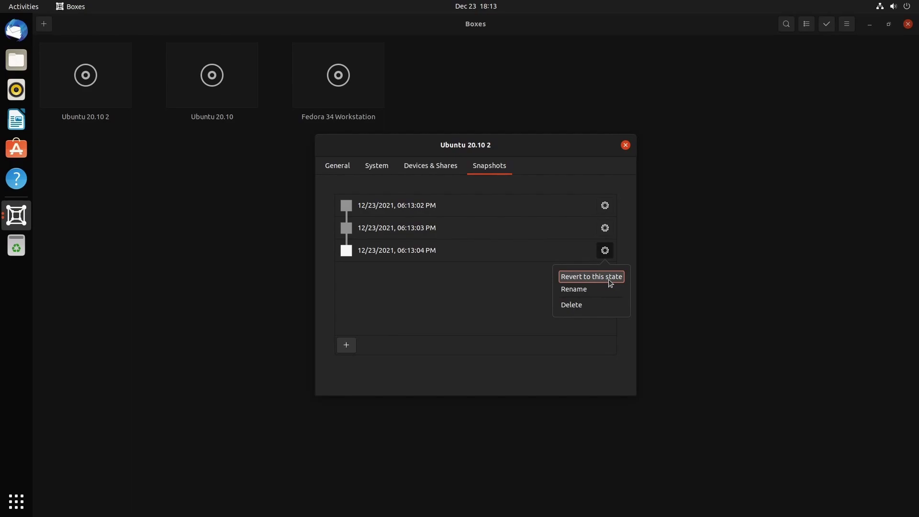
{"action": "left_click", "coordinate": [587, 304]}
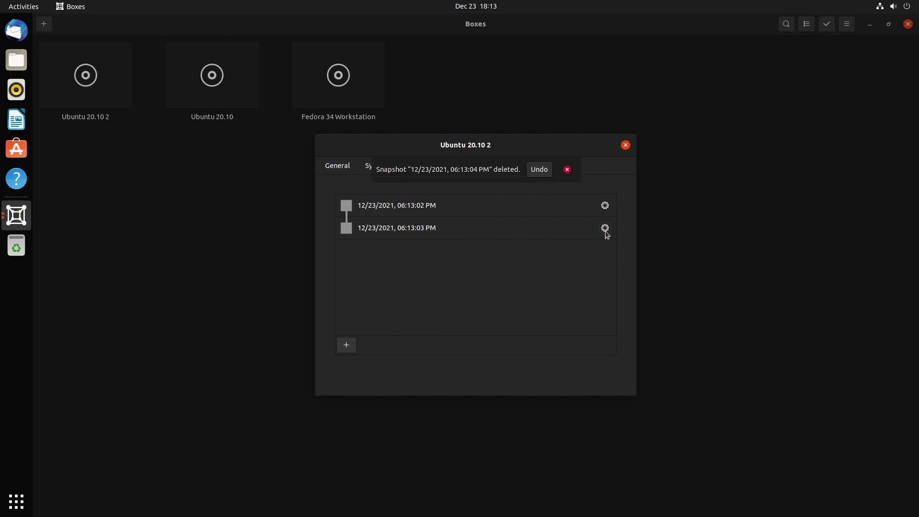
{"action": "left_click", "coordinate": [605, 228]}
{"action": "left_click", "coordinate": [595, 284]}
{"action": "left_click", "coordinate": [605, 205]}
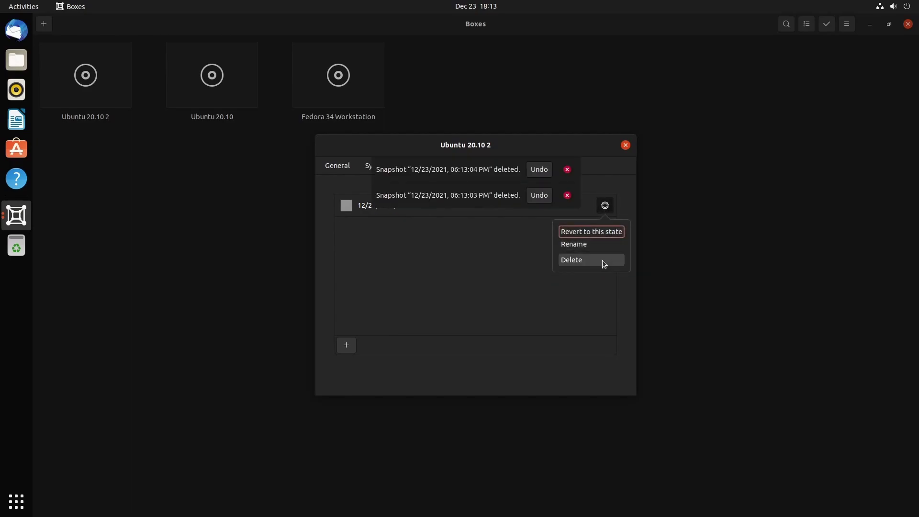
{"action": "left_click", "coordinate": [602, 260]}
{"action": "left_click", "coordinate": [567, 195]}
{"action": "left_click", "coordinate": [567, 195]}
{"action": "left_click", "coordinate": [567, 169]}
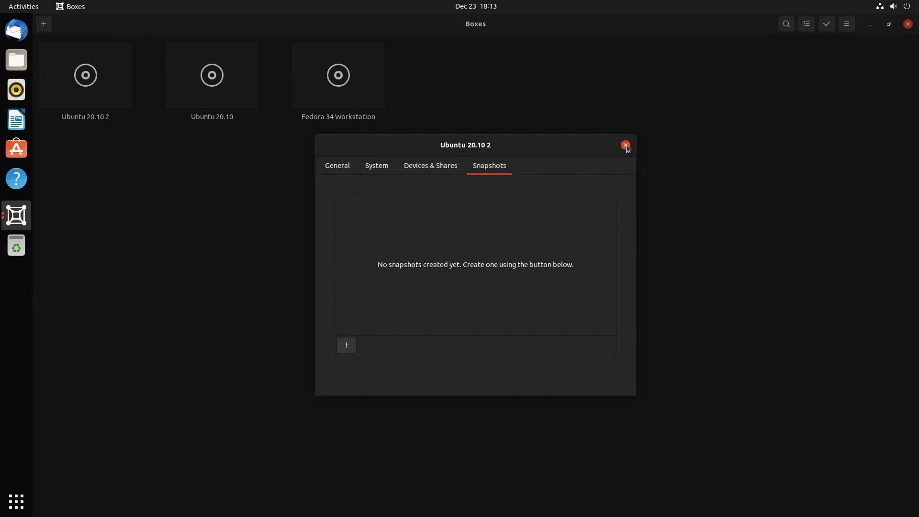
{"action": "left_click", "coordinate": [626, 146]}
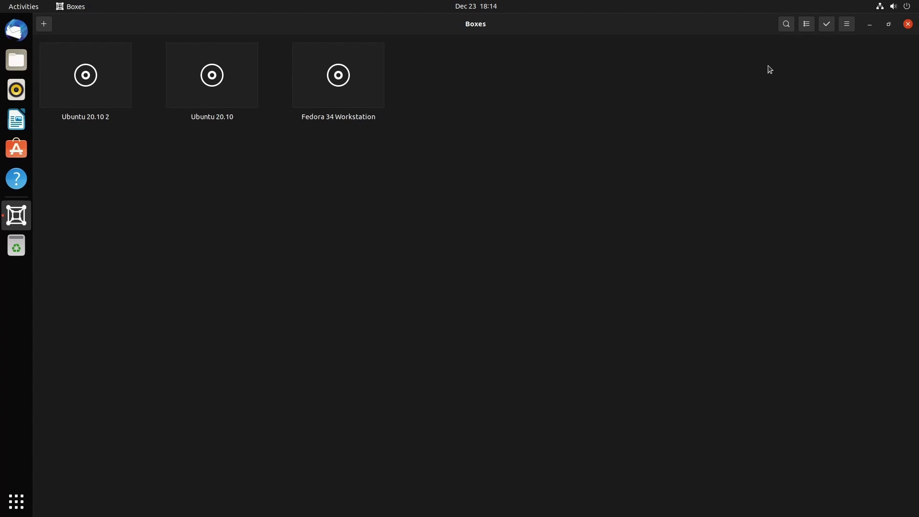
Search the virtual machines for "ubuntu" and clear the search text
{"action": "left_click", "coordinate": [786, 25]}
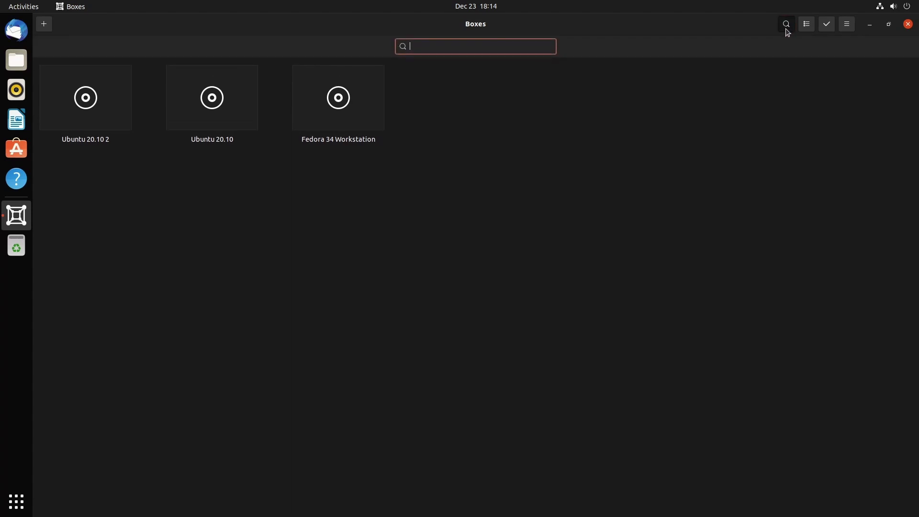
{"action": "type", "text": "ubuntu"}
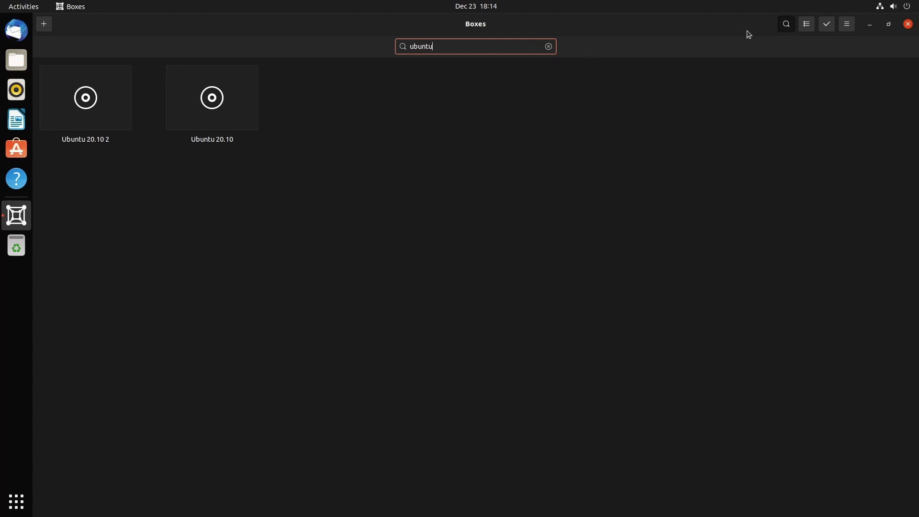
{"action": "left_click", "coordinate": [548, 46]}
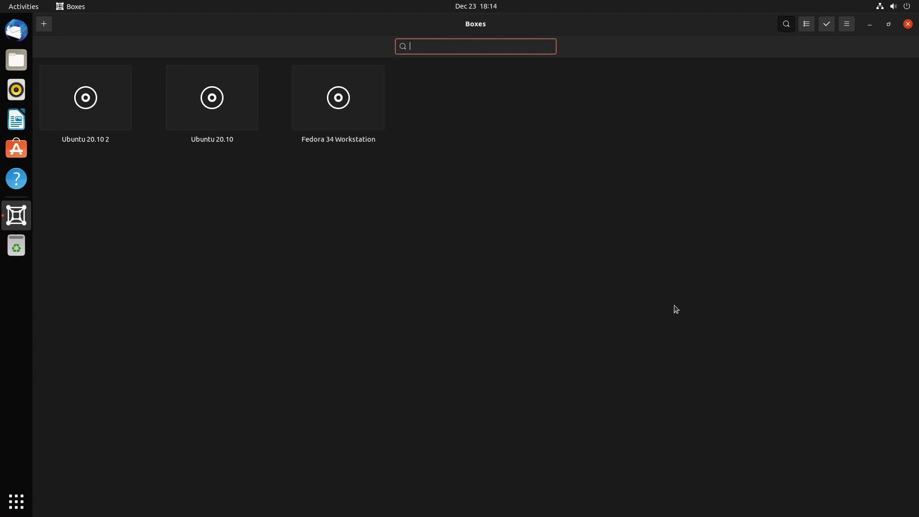
Switch the machine overview back and forth between list and grid view, ending in grid view
{"action": "left_click", "coordinate": [807, 24]}
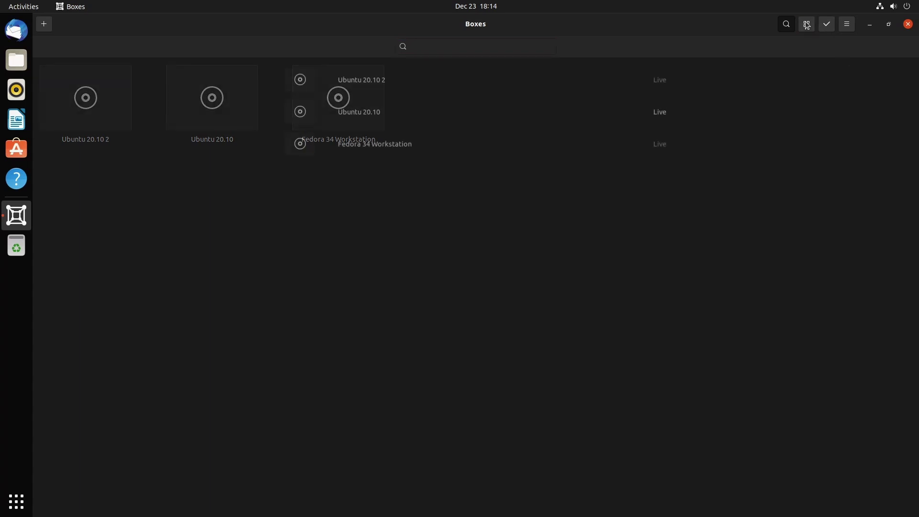
{"action": "left_click", "coordinate": [807, 25]}
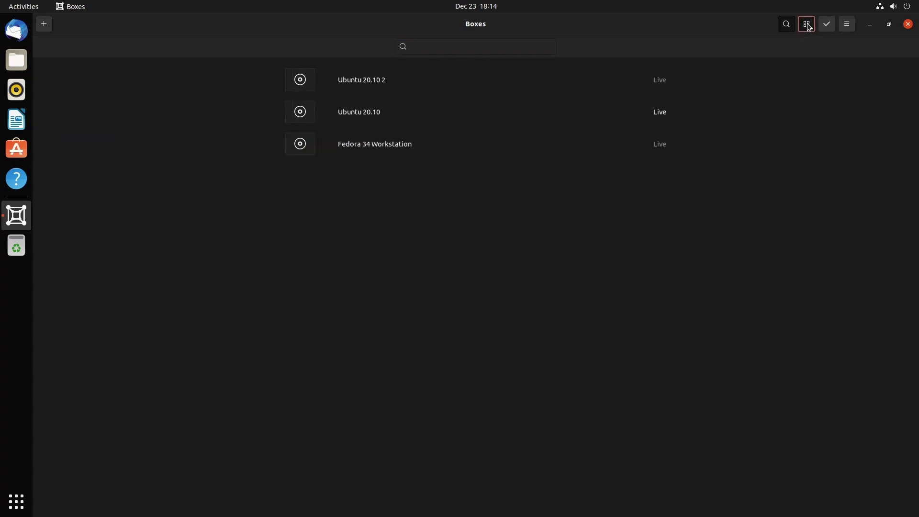
{"action": "left_click", "coordinate": [807, 25]}
{"action": "left_click", "coordinate": [807, 25]}
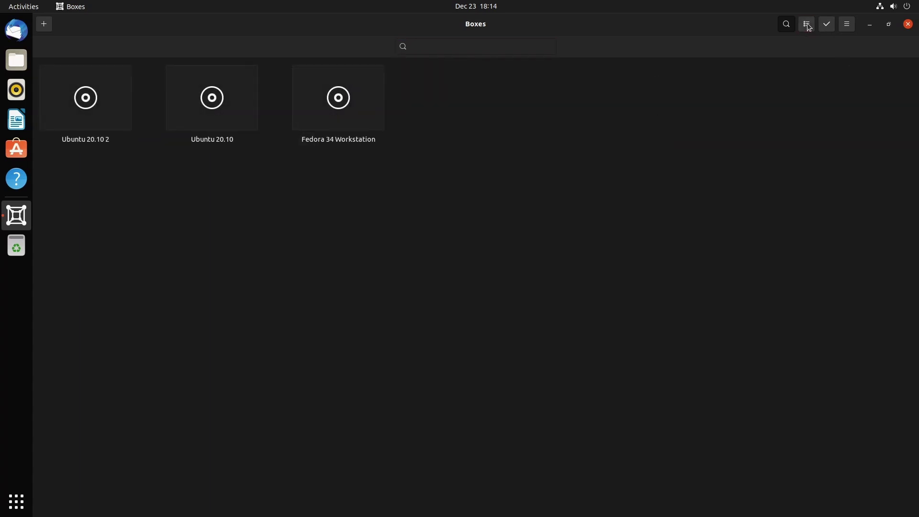
{"action": "left_click", "coordinate": [807, 25]}
{"action": "left_click", "coordinate": [807, 25]}
Select the Fedora 34 Workstation, Ubuntu 20.10 and Ubuntu 20.10 2 machines together, and cancel the selection
{"action": "left_click", "coordinate": [822, 31]}
{"action": "left_click", "coordinate": [314, 114]}
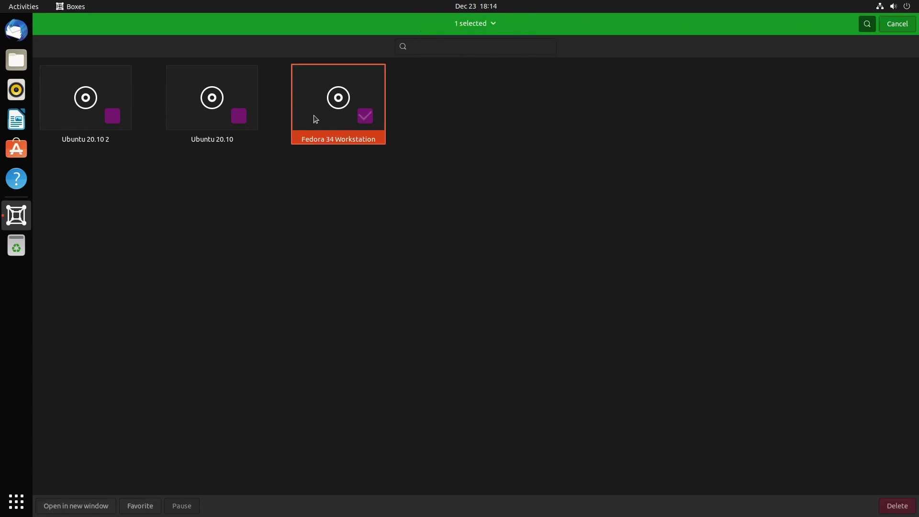
{"action": "left_click", "coordinate": [205, 116]}
{"action": "left_click", "coordinate": [102, 116]}
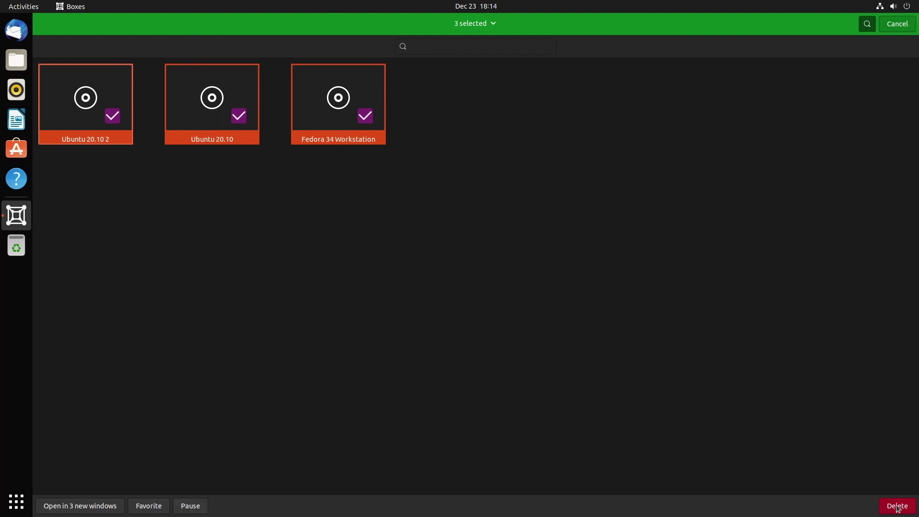
{"action": "left_click", "coordinate": [897, 23]}
Look through the application options and the sources for a new virtual machine, and restore the window from its maximized size
{"action": "left_click", "coordinate": [848, 25]}
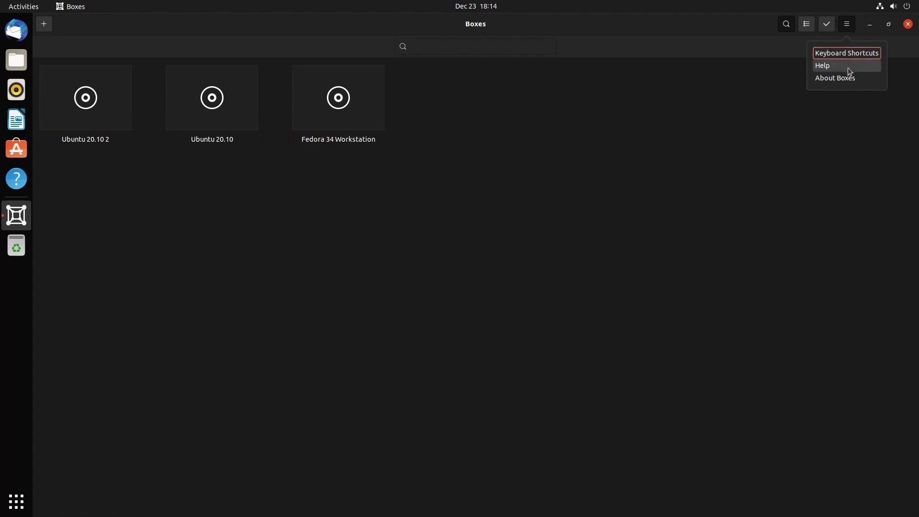
{"action": "left_click", "coordinate": [867, 178]}
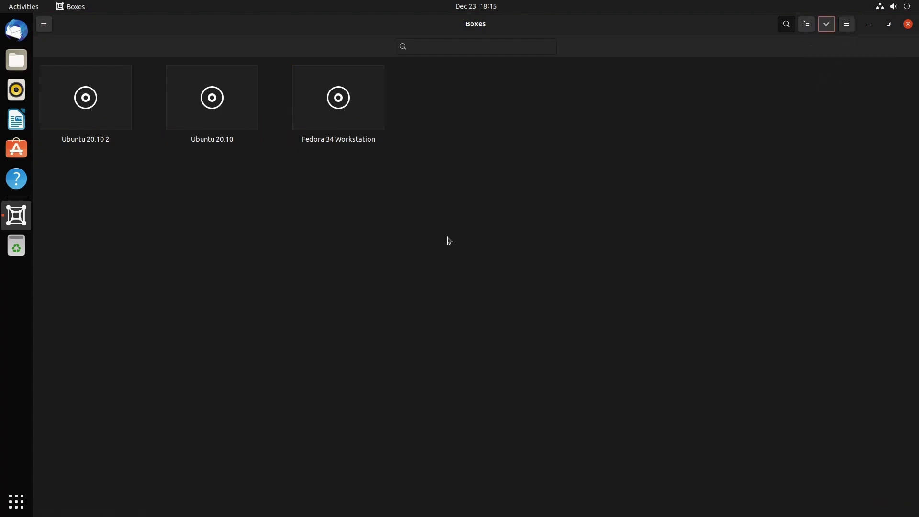
{"action": "left_click", "coordinate": [44, 24]}
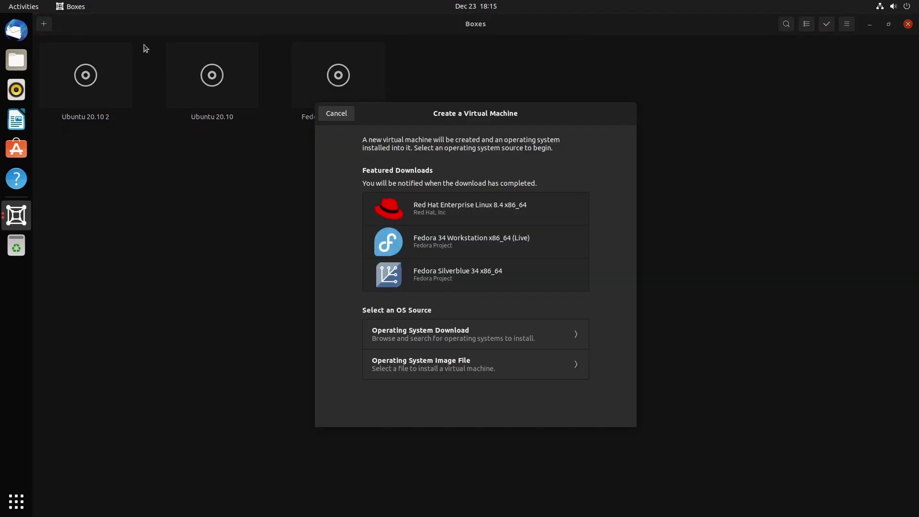
{"action": "left_click", "coordinate": [338, 114]}
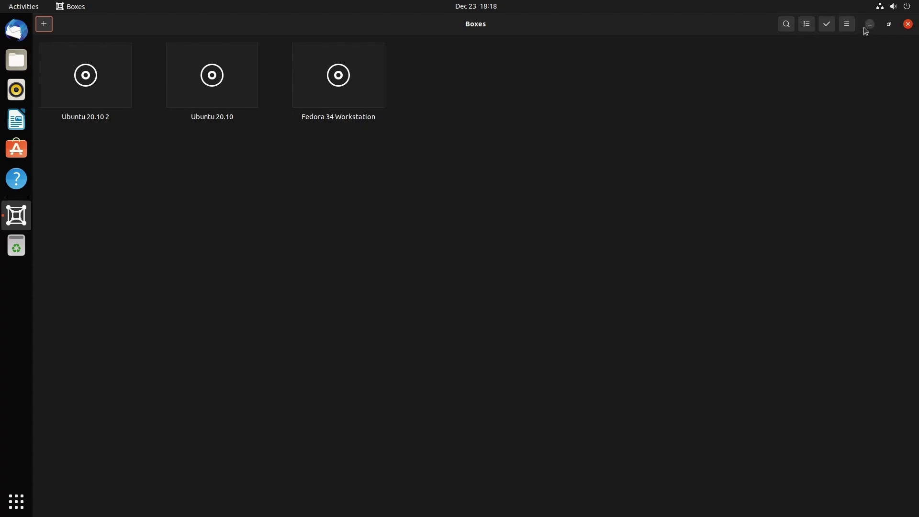
{"action": "left_click", "coordinate": [890, 24]}
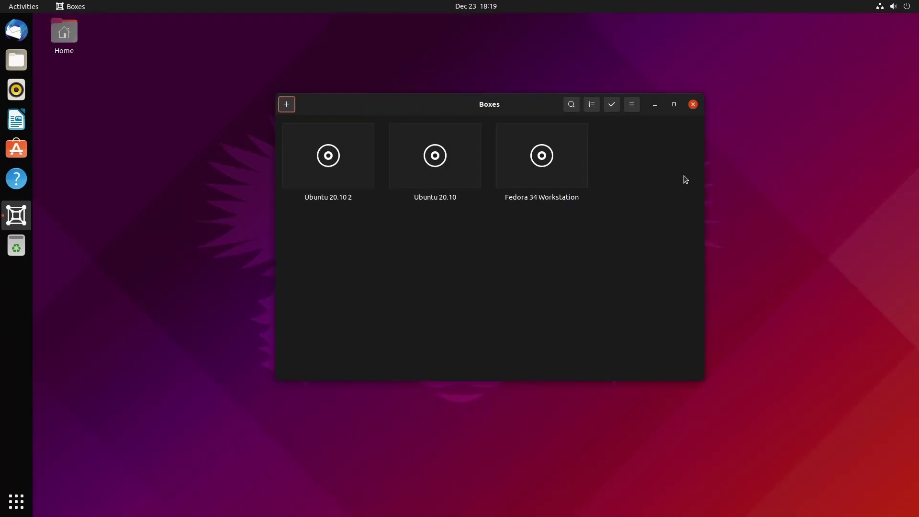